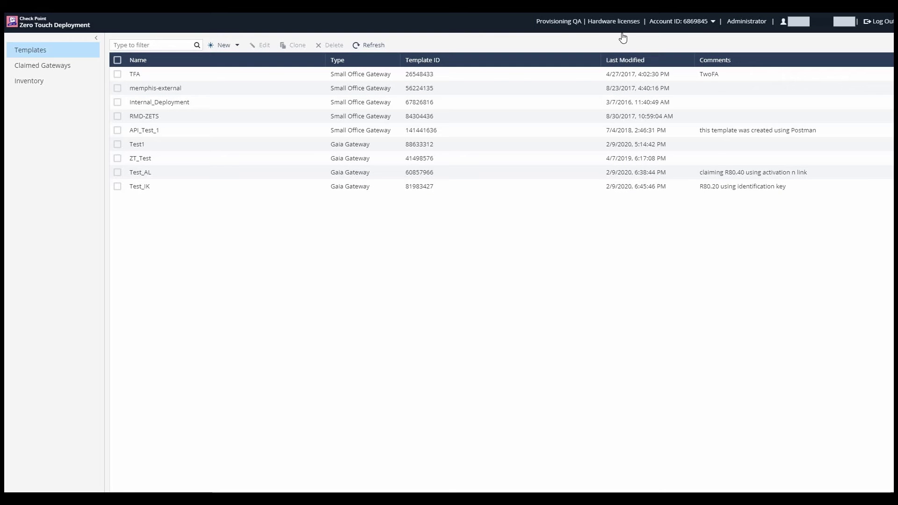
Switch to the ZEROTOUCH DEMO account.
left_click(621, 22)
key("Up")
key("Up")
key("Up")
key("Up")
key("Return")
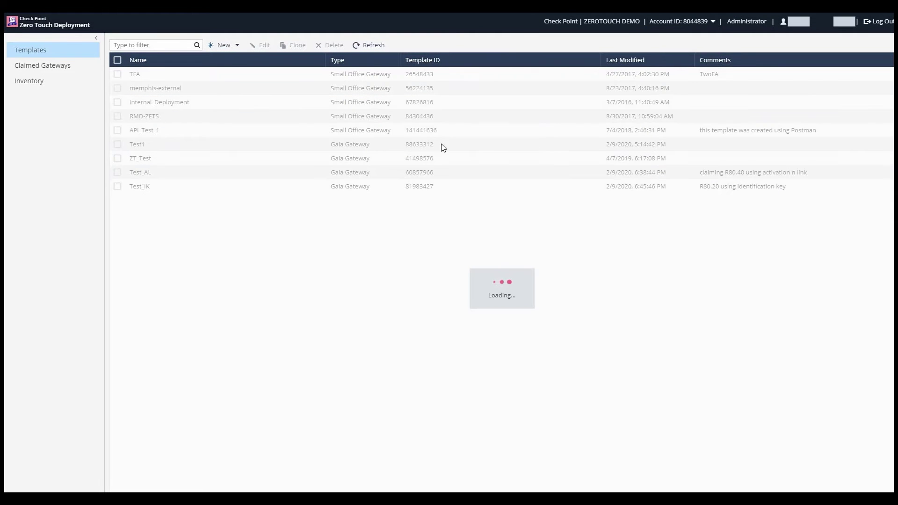
Start a new Gaia Gateway template named NewGW and mark it Under construction.
left_click(227, 49)
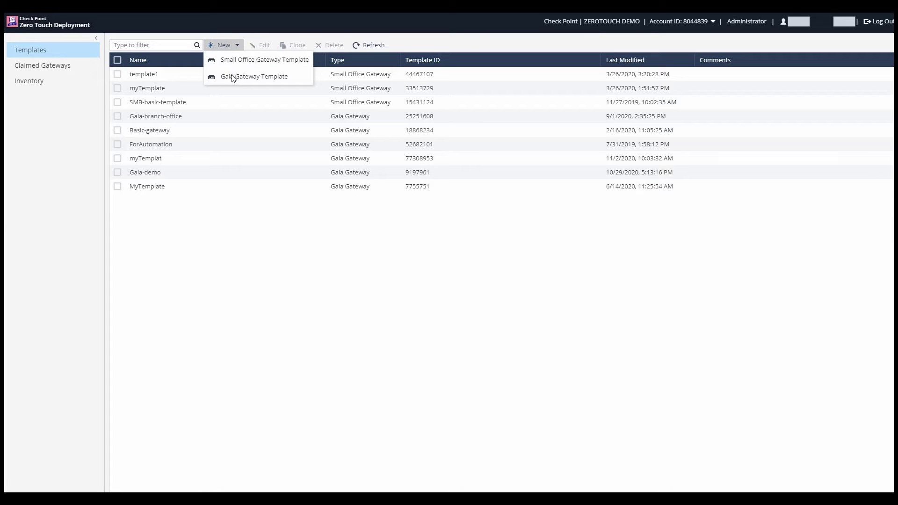
left_click(233, 78)
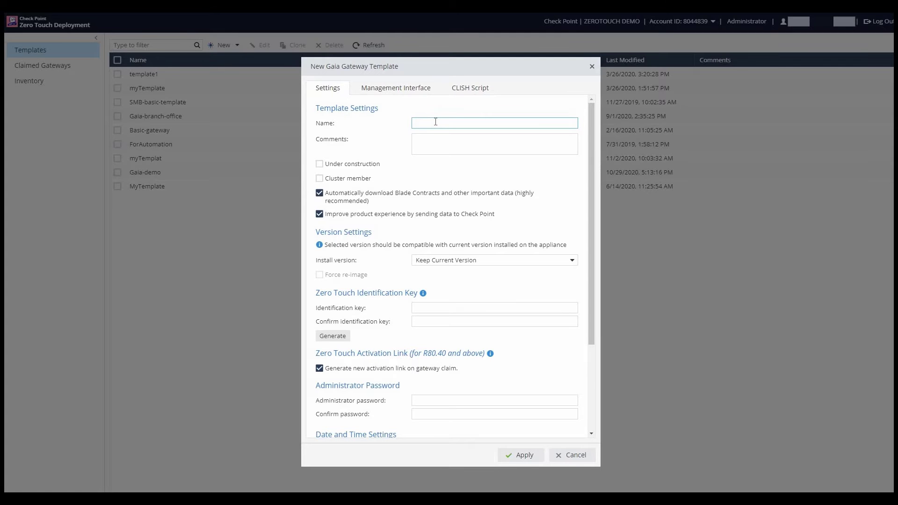
type("NewGW")
left_click(319, 165)
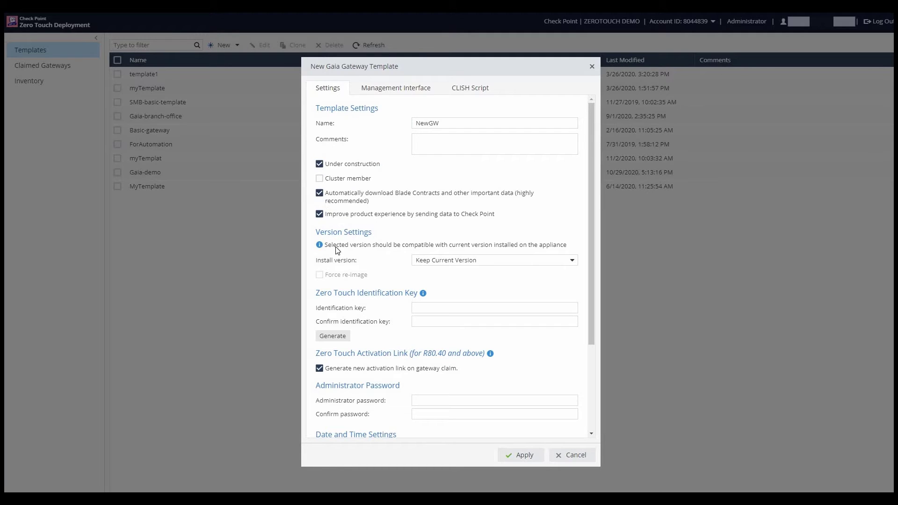
Set the install version to R80.40 Jumbo Hotfix Take 83 and generate an identification key.
left_click(574, 264)
scroll(493, 387, "down", 2)
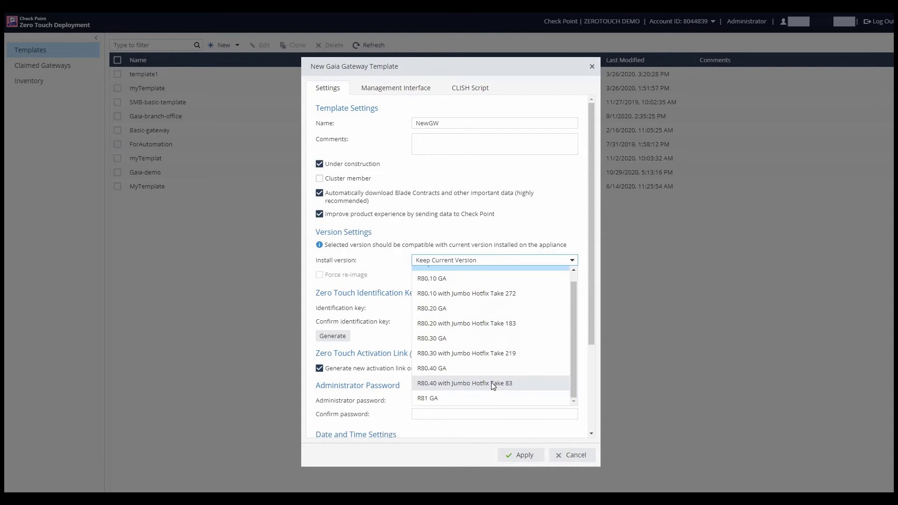
left_click(493, 384)
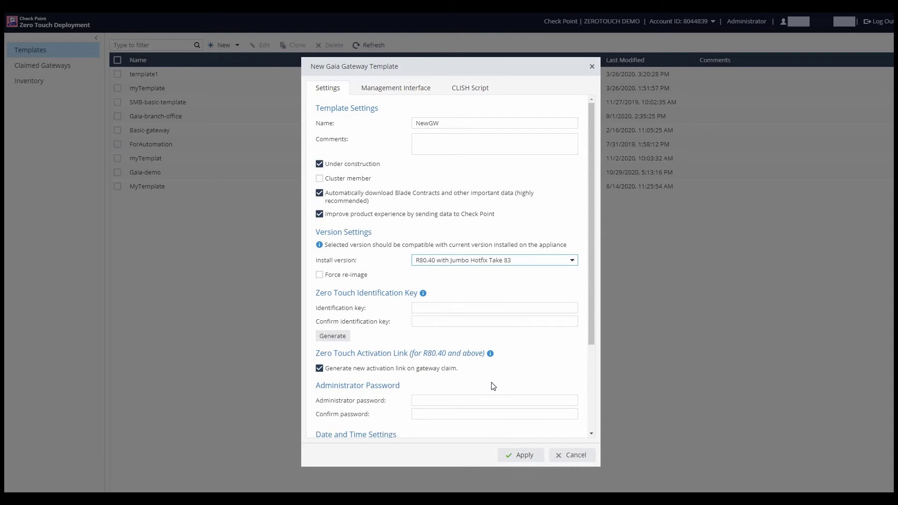
left_click(343, 340)
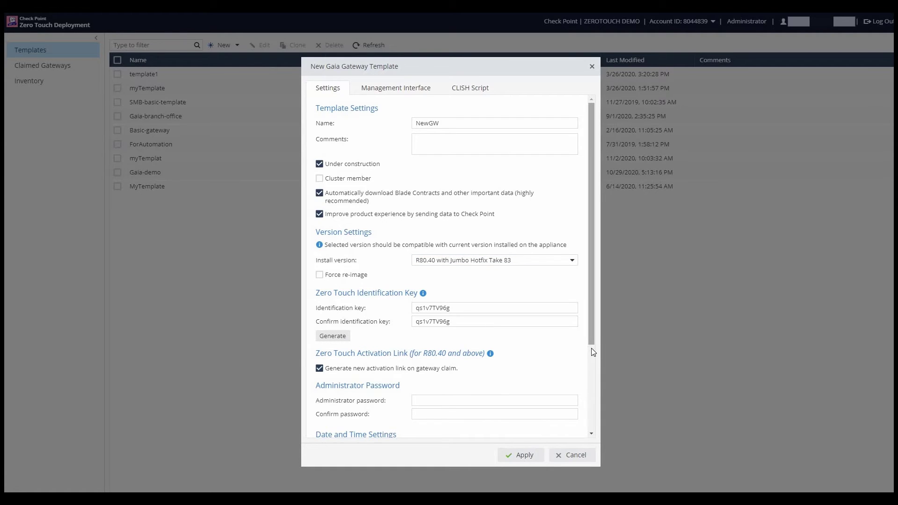
scroll(596, 401, "down", 2)
scroll(597, 411, "down", 3)
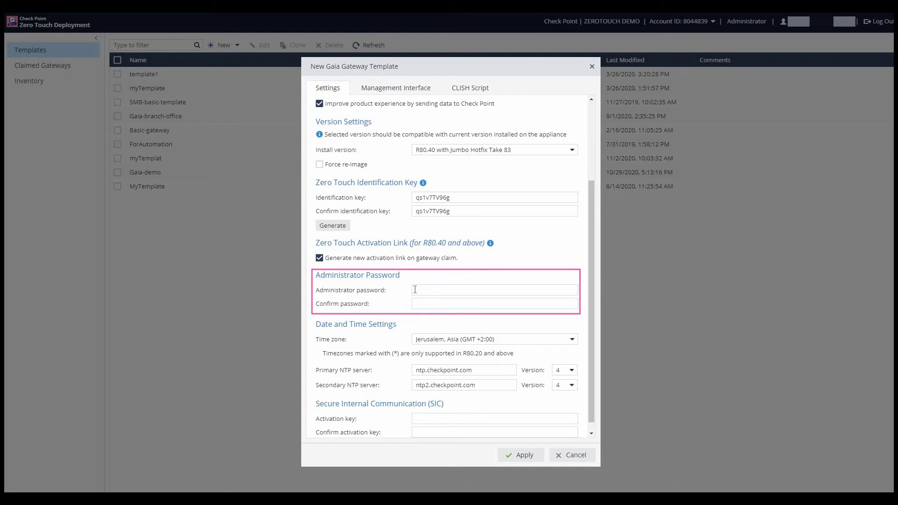
Fill in the administrator password and the SIC activation key.
left_click(415, 289)
type("admin12")
key("Tab")
type("admin12")
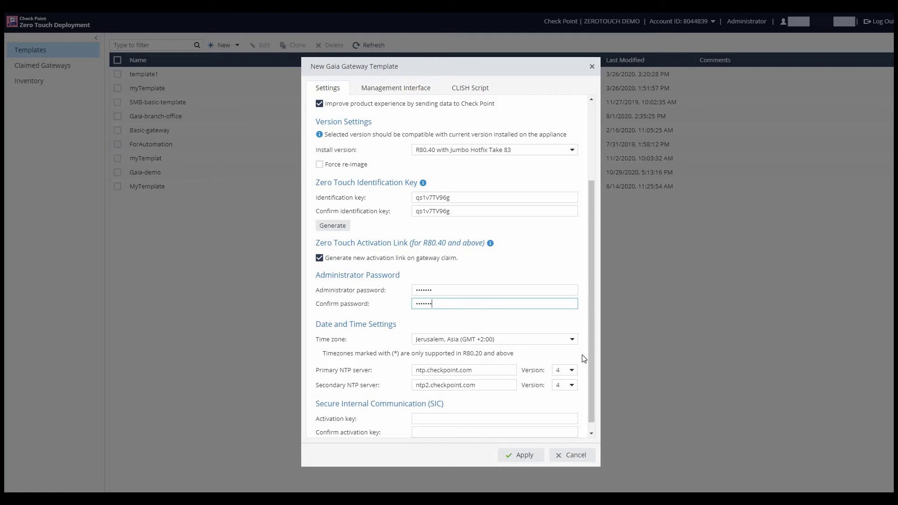
left_click_drag(590, 285, 477, 403)
left_click(479, 405)
type("1234")
key("Tab")
type("1234")
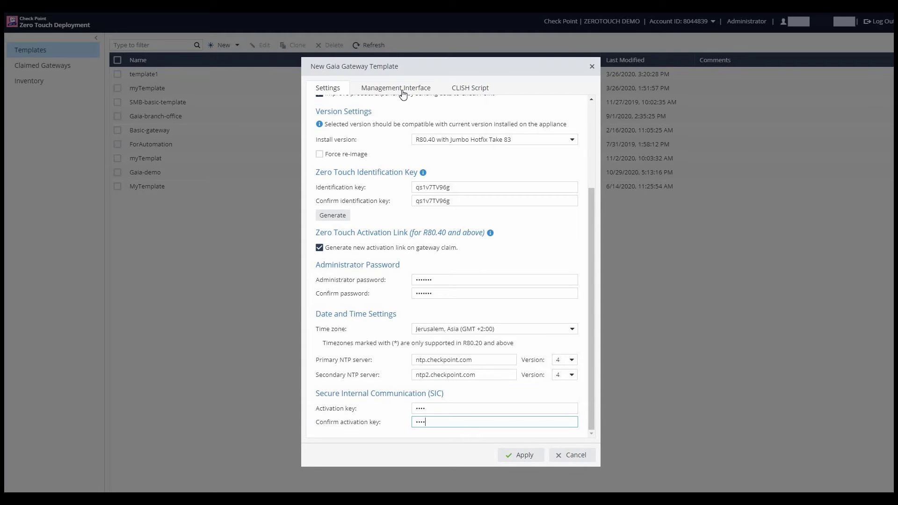
On the Management Interface settings, enter 1.1.1.1 as the primary DNS server.
left_click(401, 92)
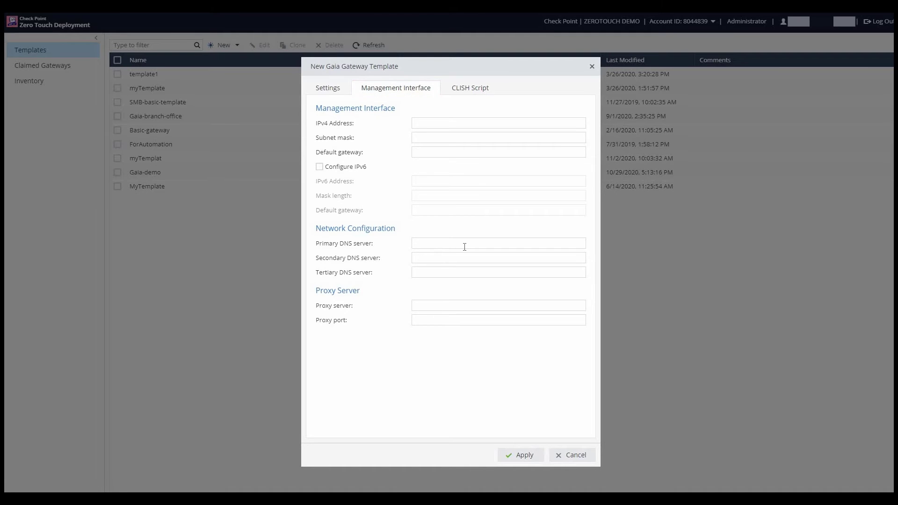
left_click(464, 246)
type("1.1.1.1")
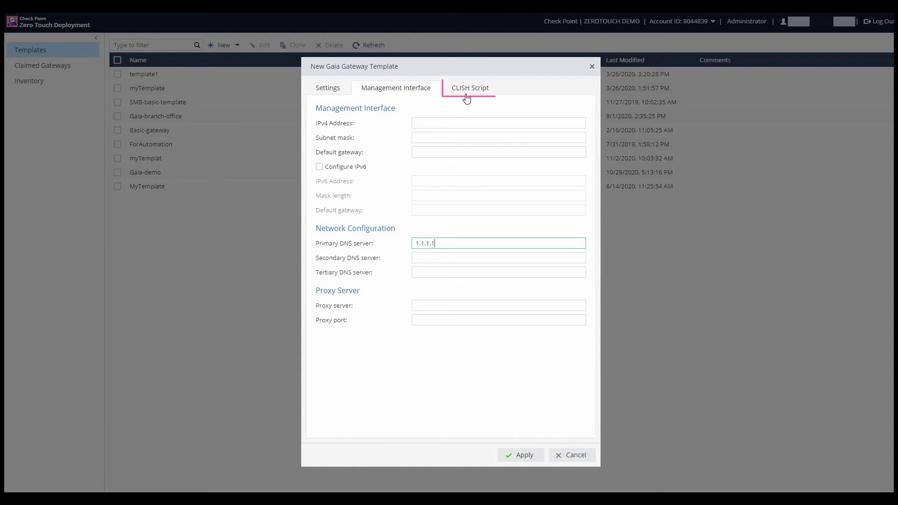
Add the CLISH set-command script to NewGW and apply to save the template.
left_click(466, 92)
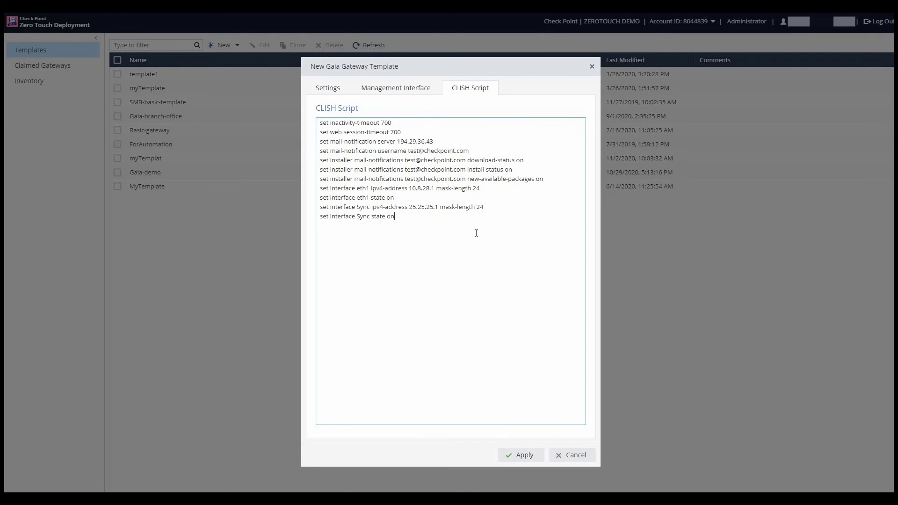
left_click(519, 459)
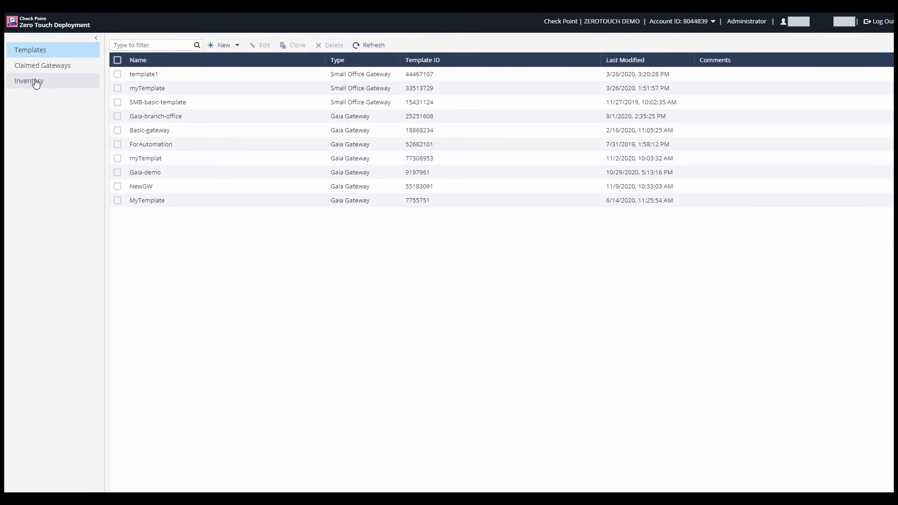
In Inventory, claim the unclaimed 3100 and 4800 gateways with the NewGW template.
left_click(36, 83)
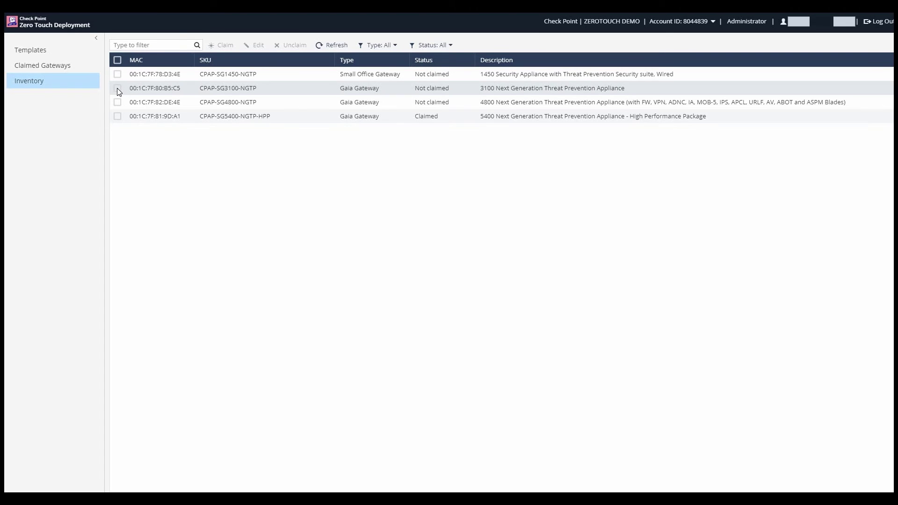
left_click(117, 88)
left_click(118, 102)
left_click(222, 45)
left_click(556, 247)
left_click(464, 336)
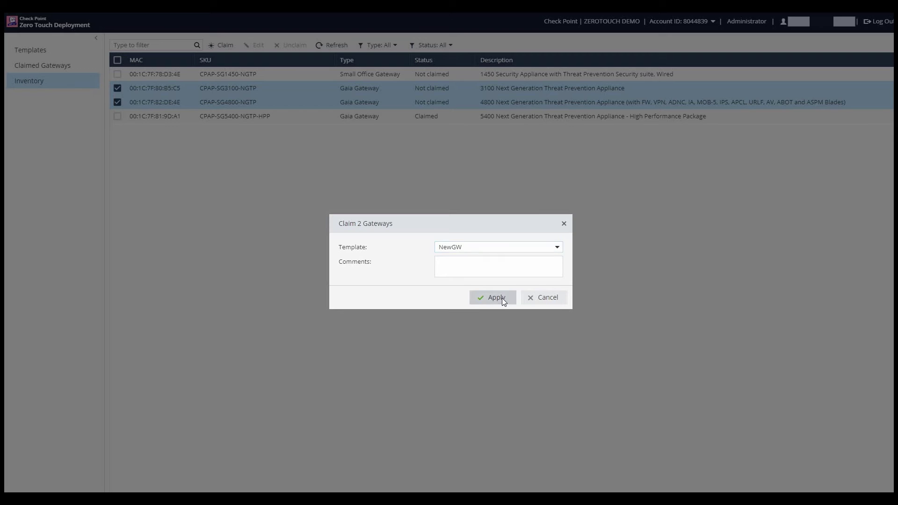
left_click(502, 298)
left_click(568, 351)
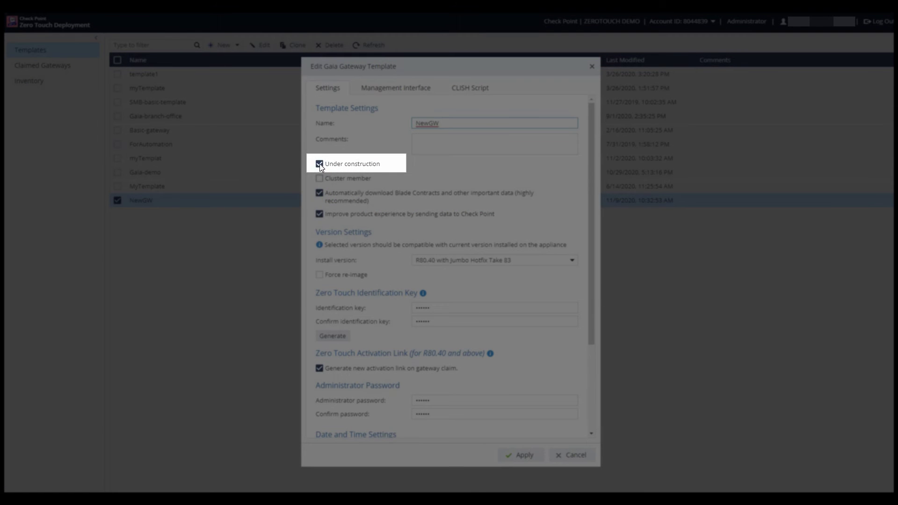
Untick Under construction in NewGW's Edit Gaia Gateway Template form.
left_click(319, 164)
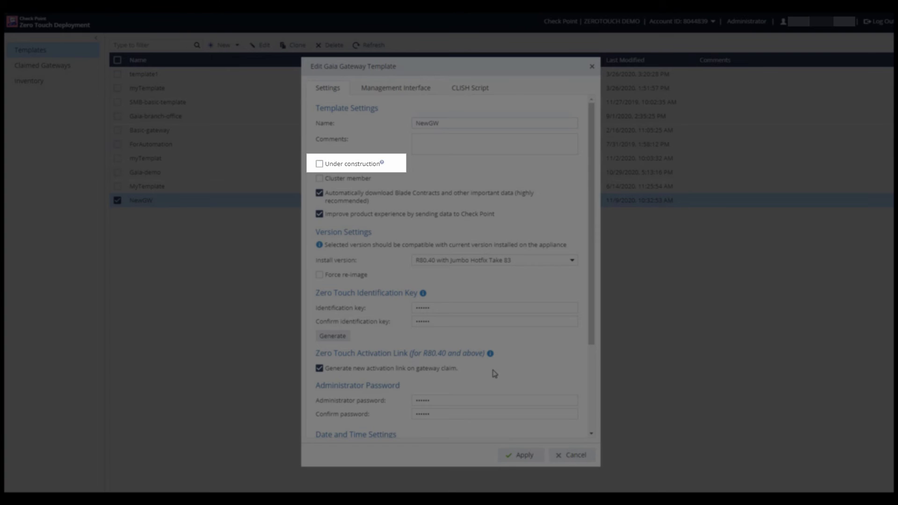